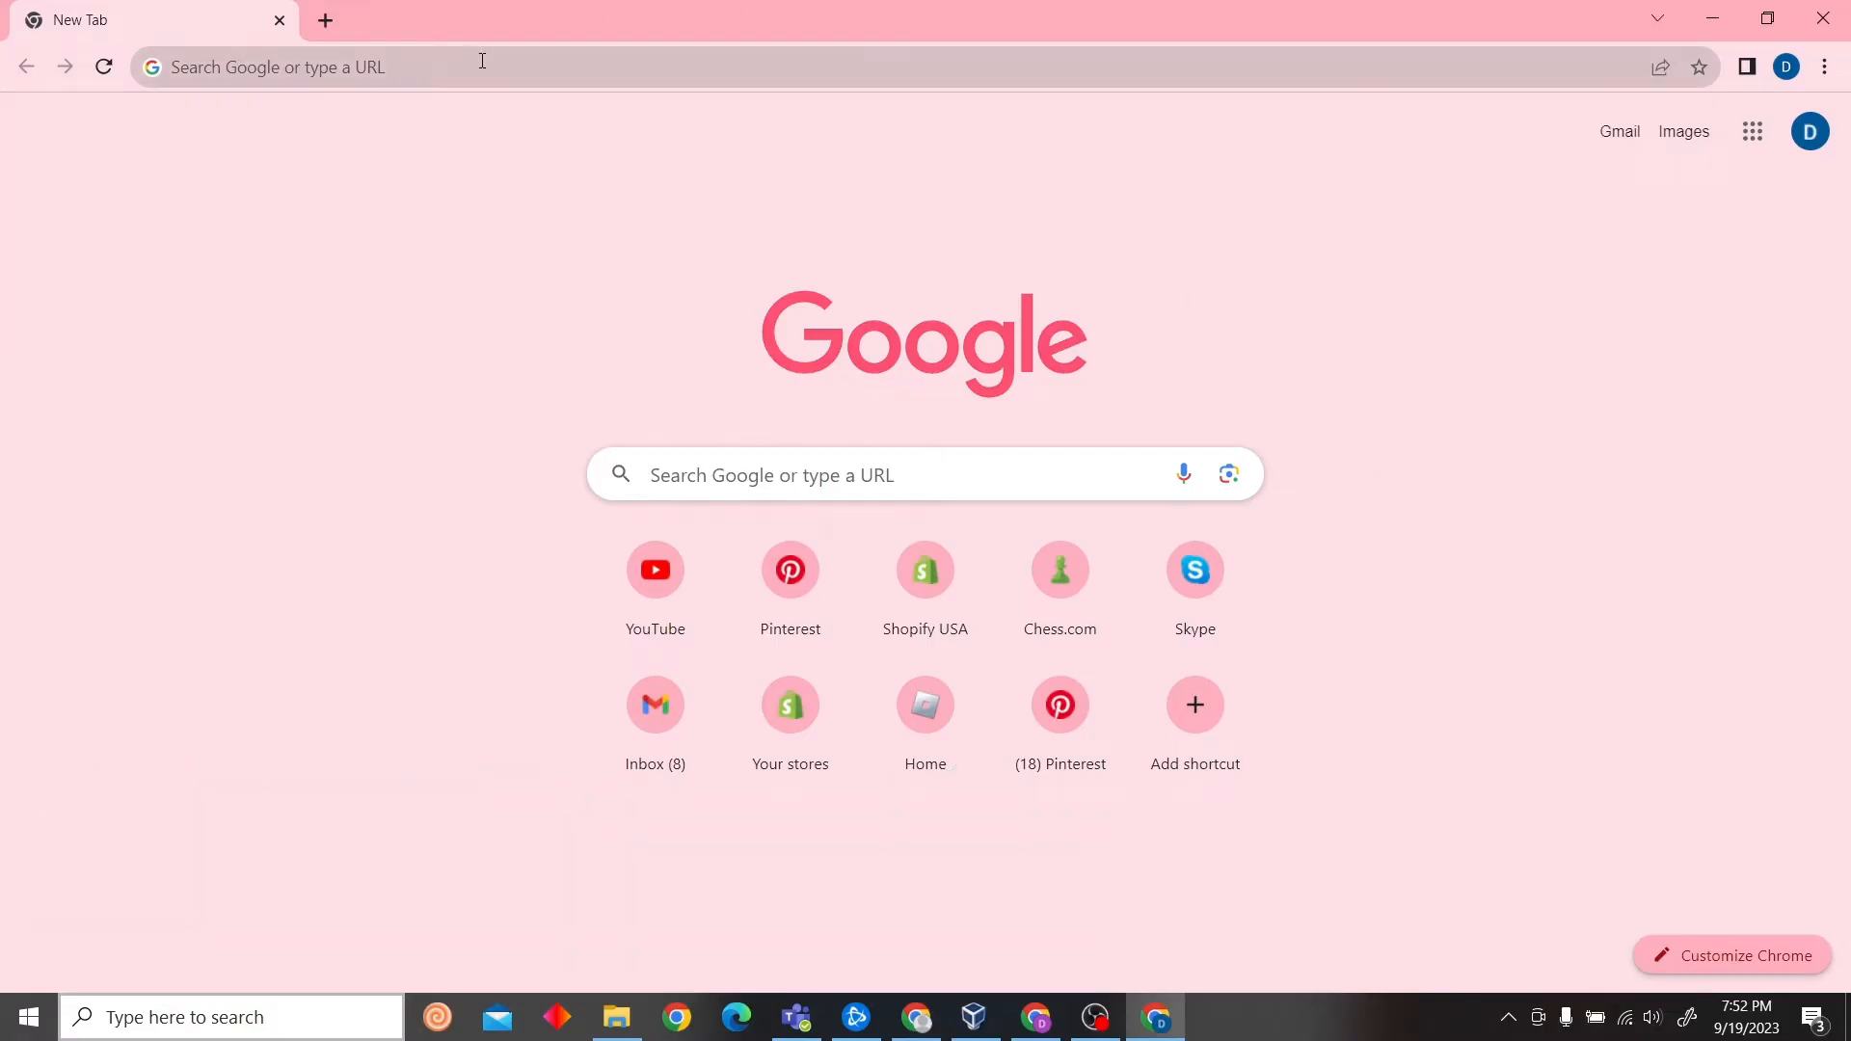
Go to wetransfer.com and skip the plans via 'I just want to send files'.
click(482, 68)
text(wetr)
key(Return)
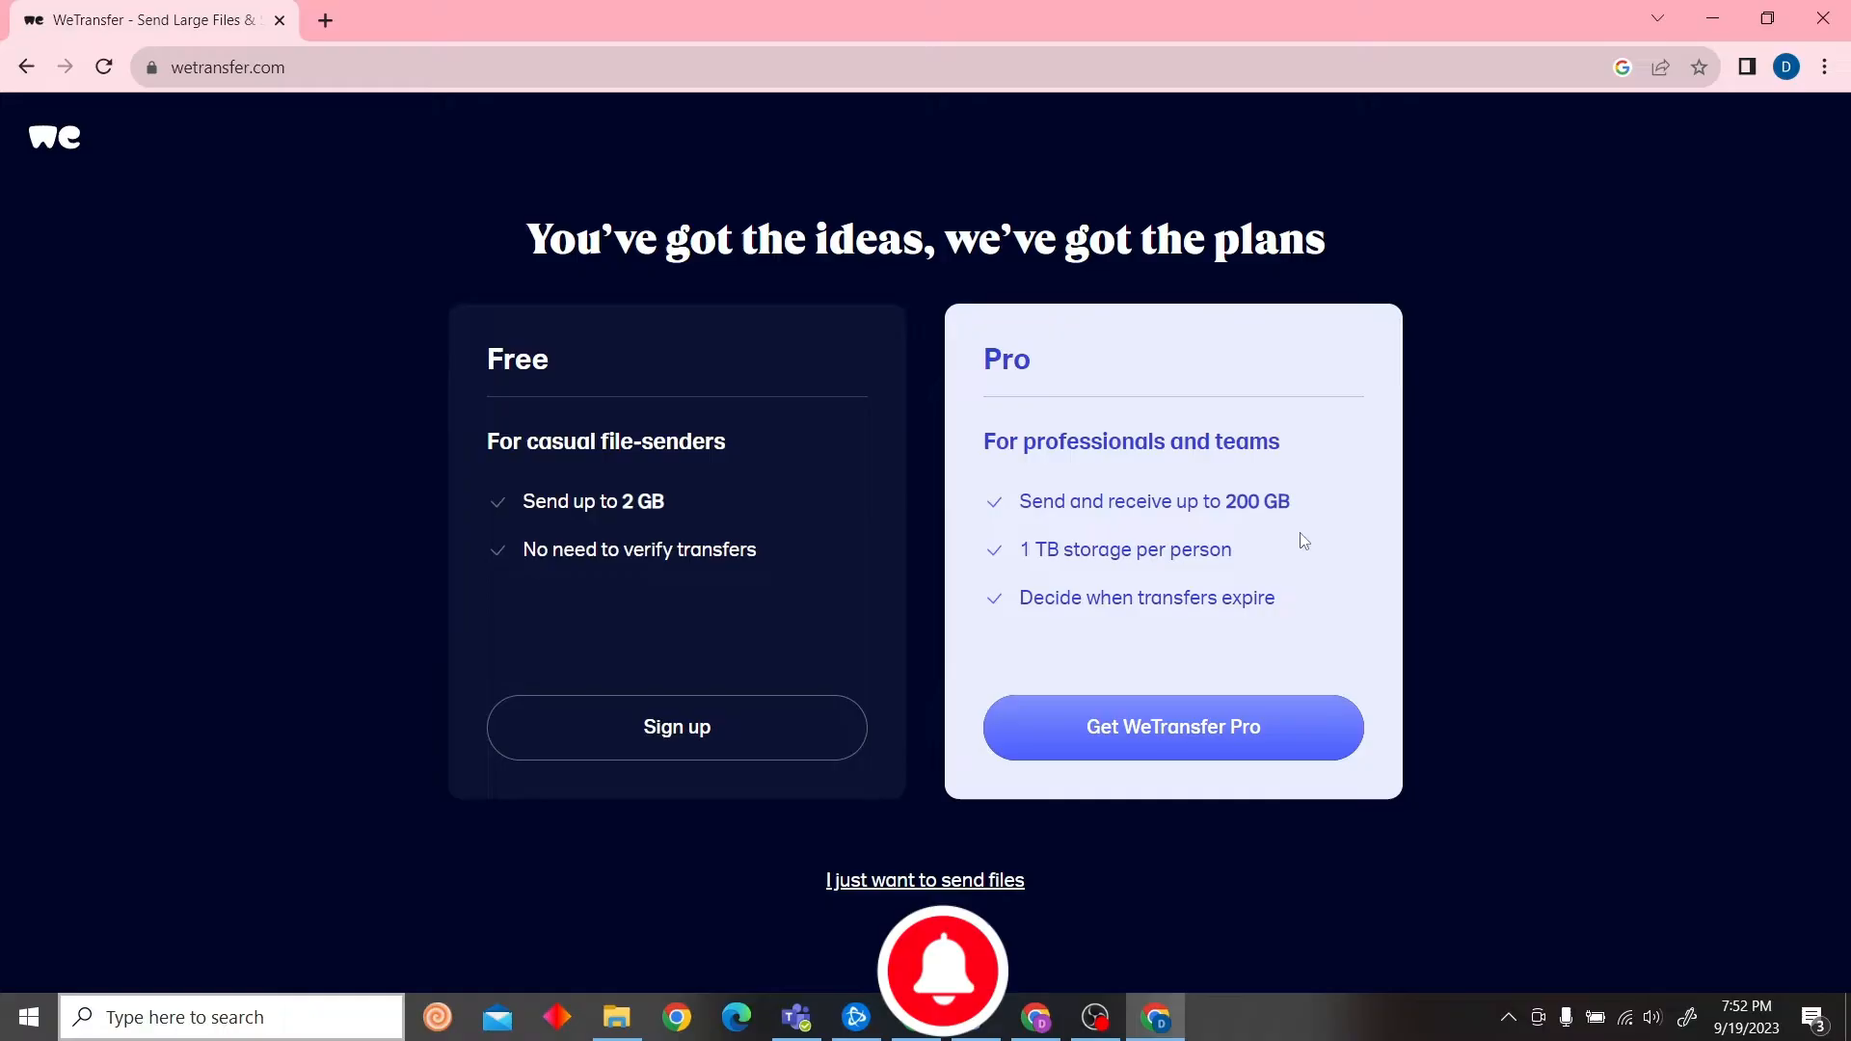
click(925, 880)
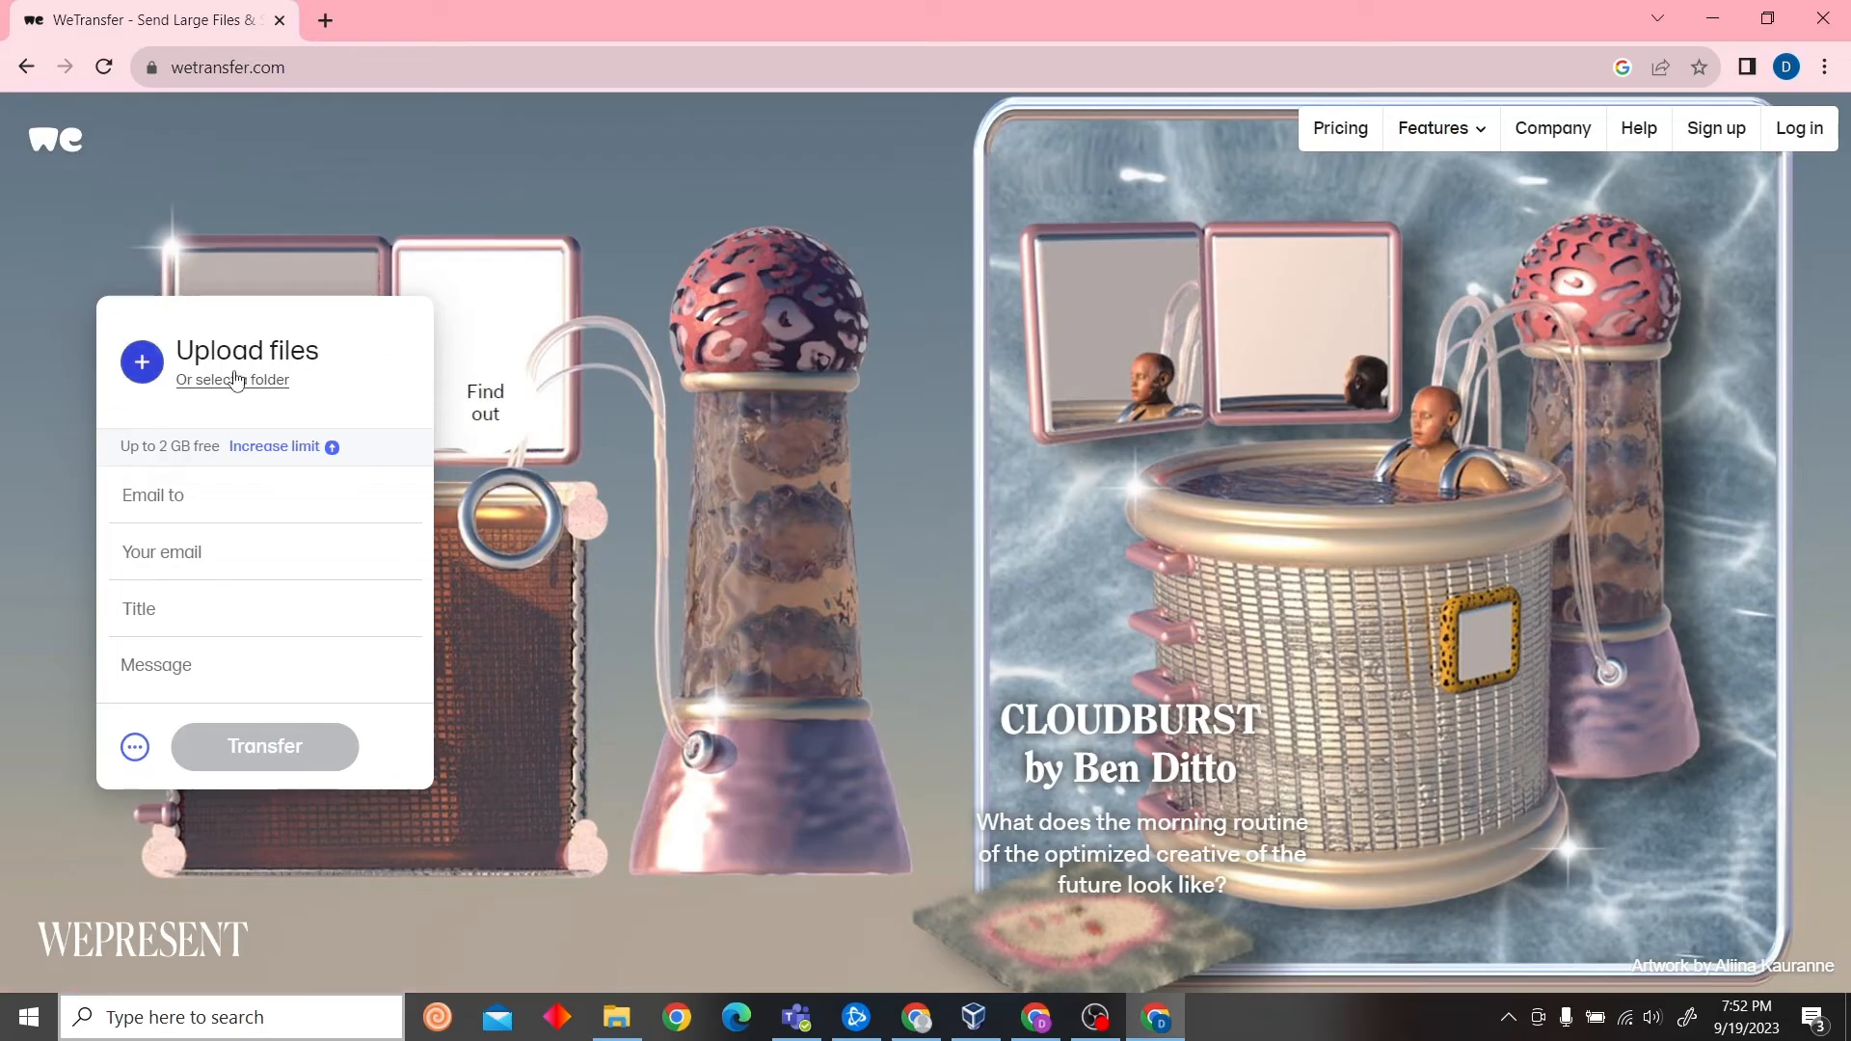
Attach Picture1.png from the Pictures folder to the transfer.
click(142, 362)
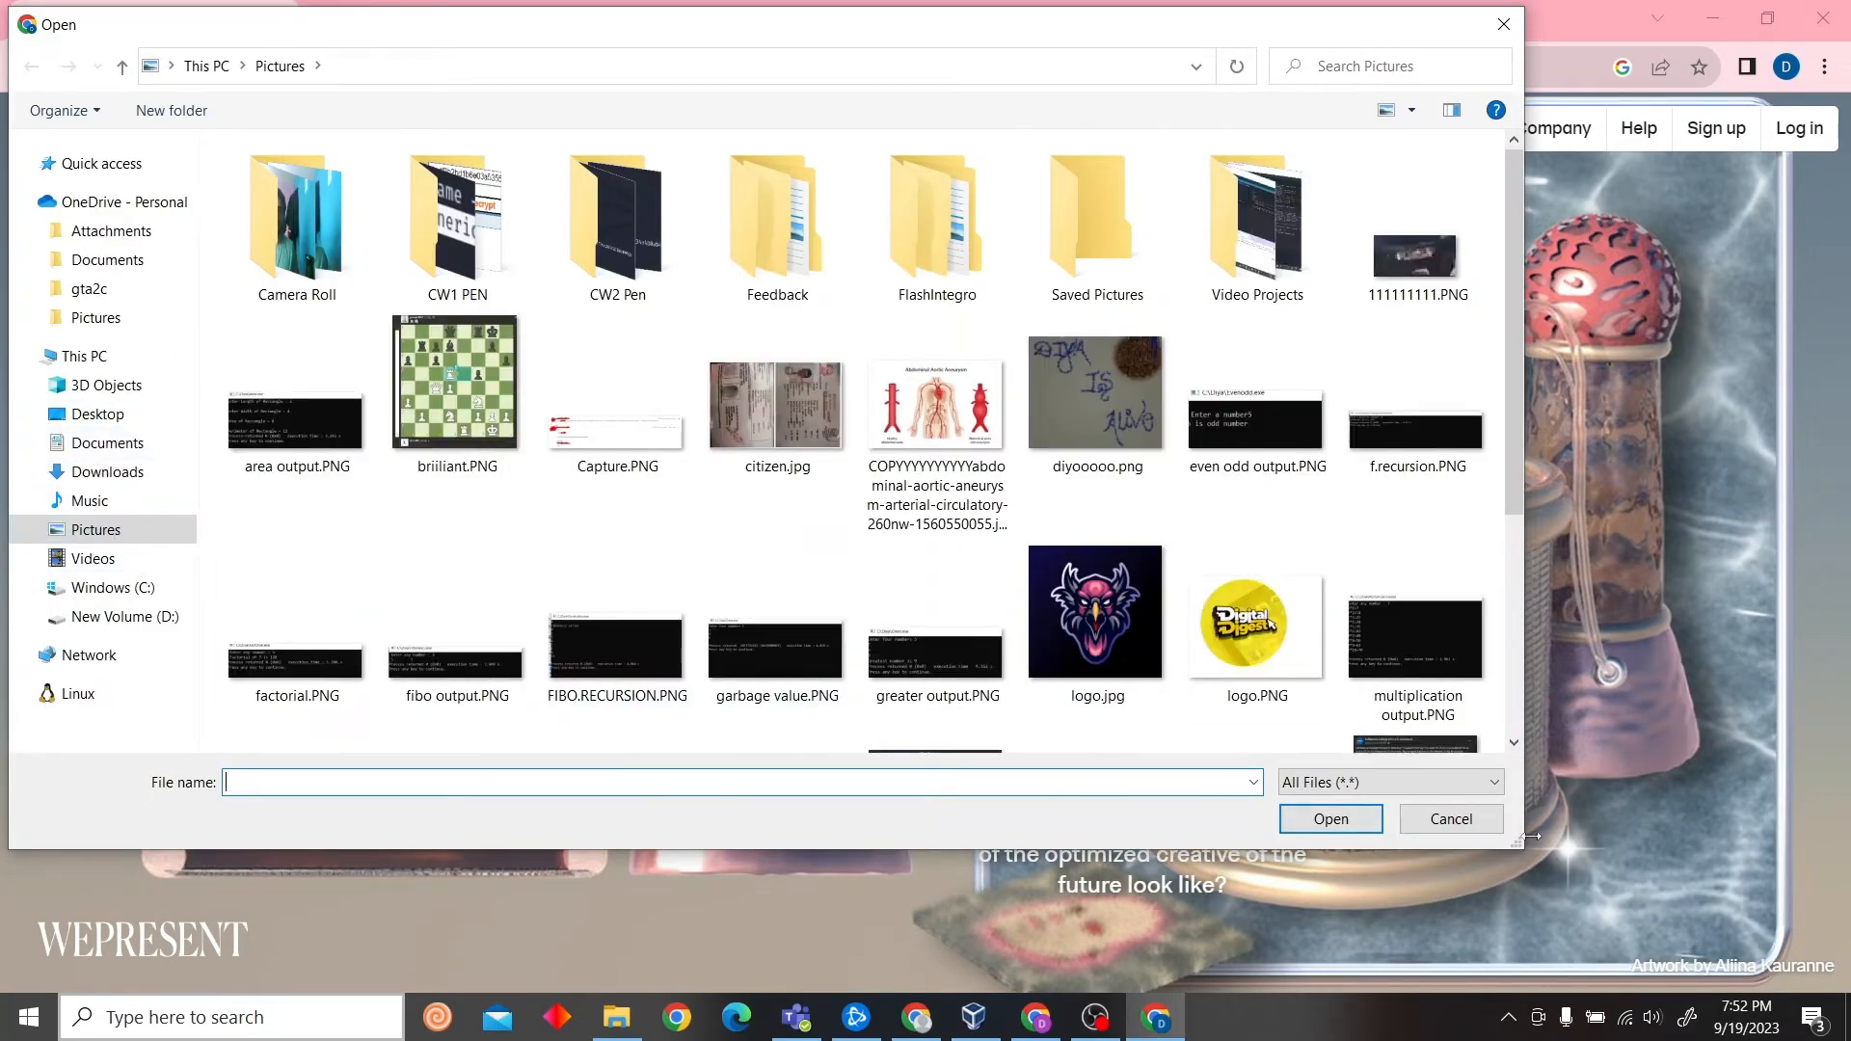
scroll(1189, 663, down, 3)
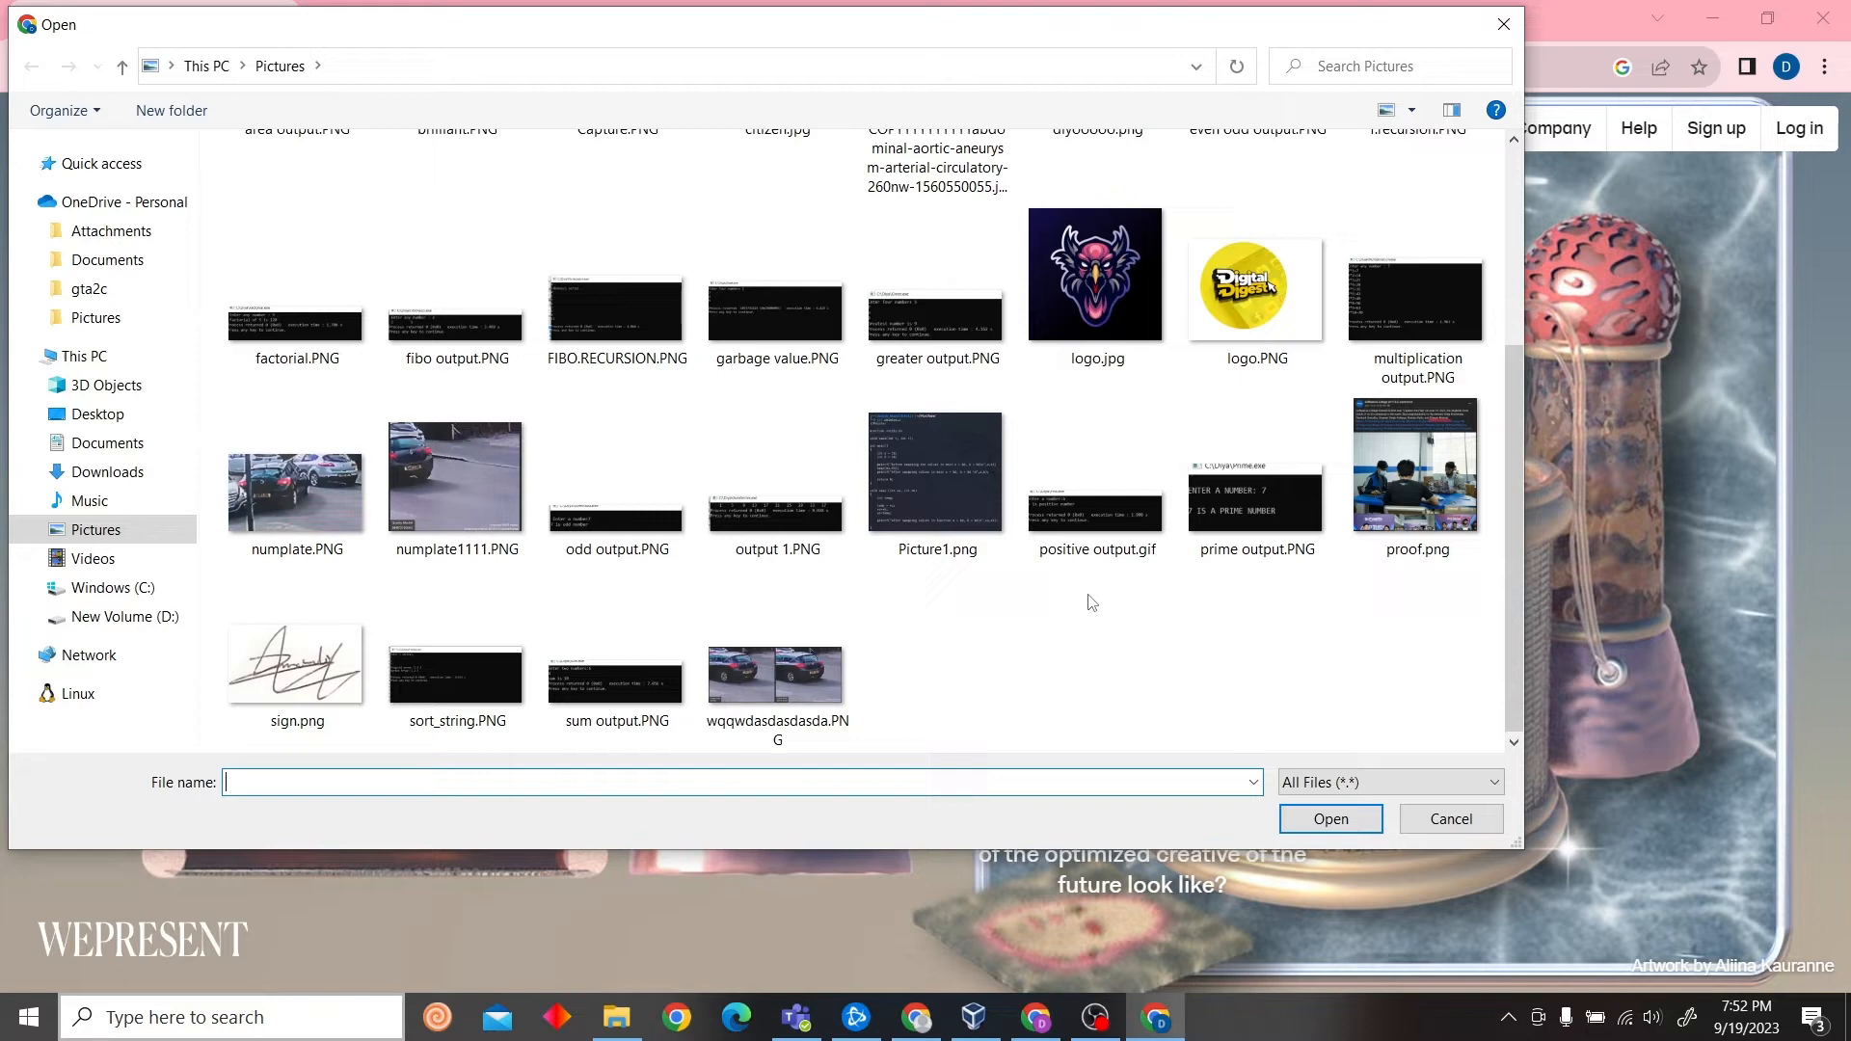
double_click(937, 478)
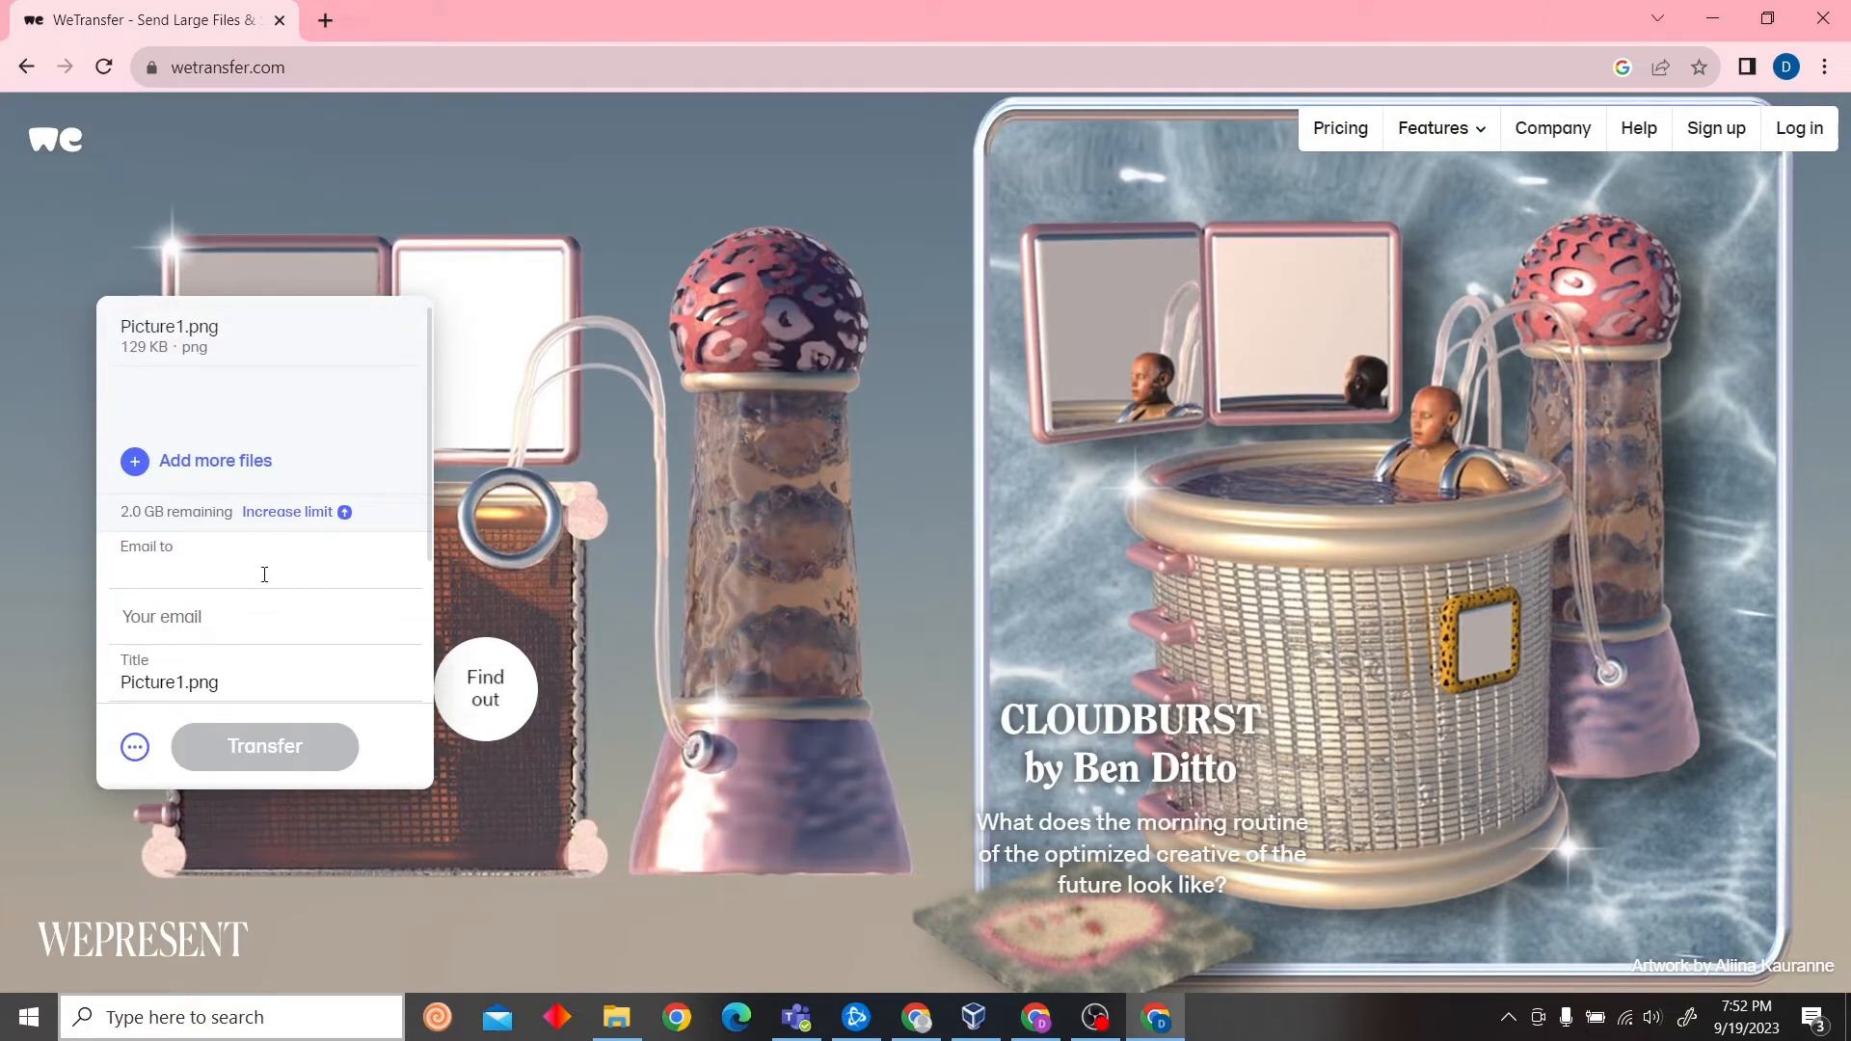
scroll(310, 683, down, 1)
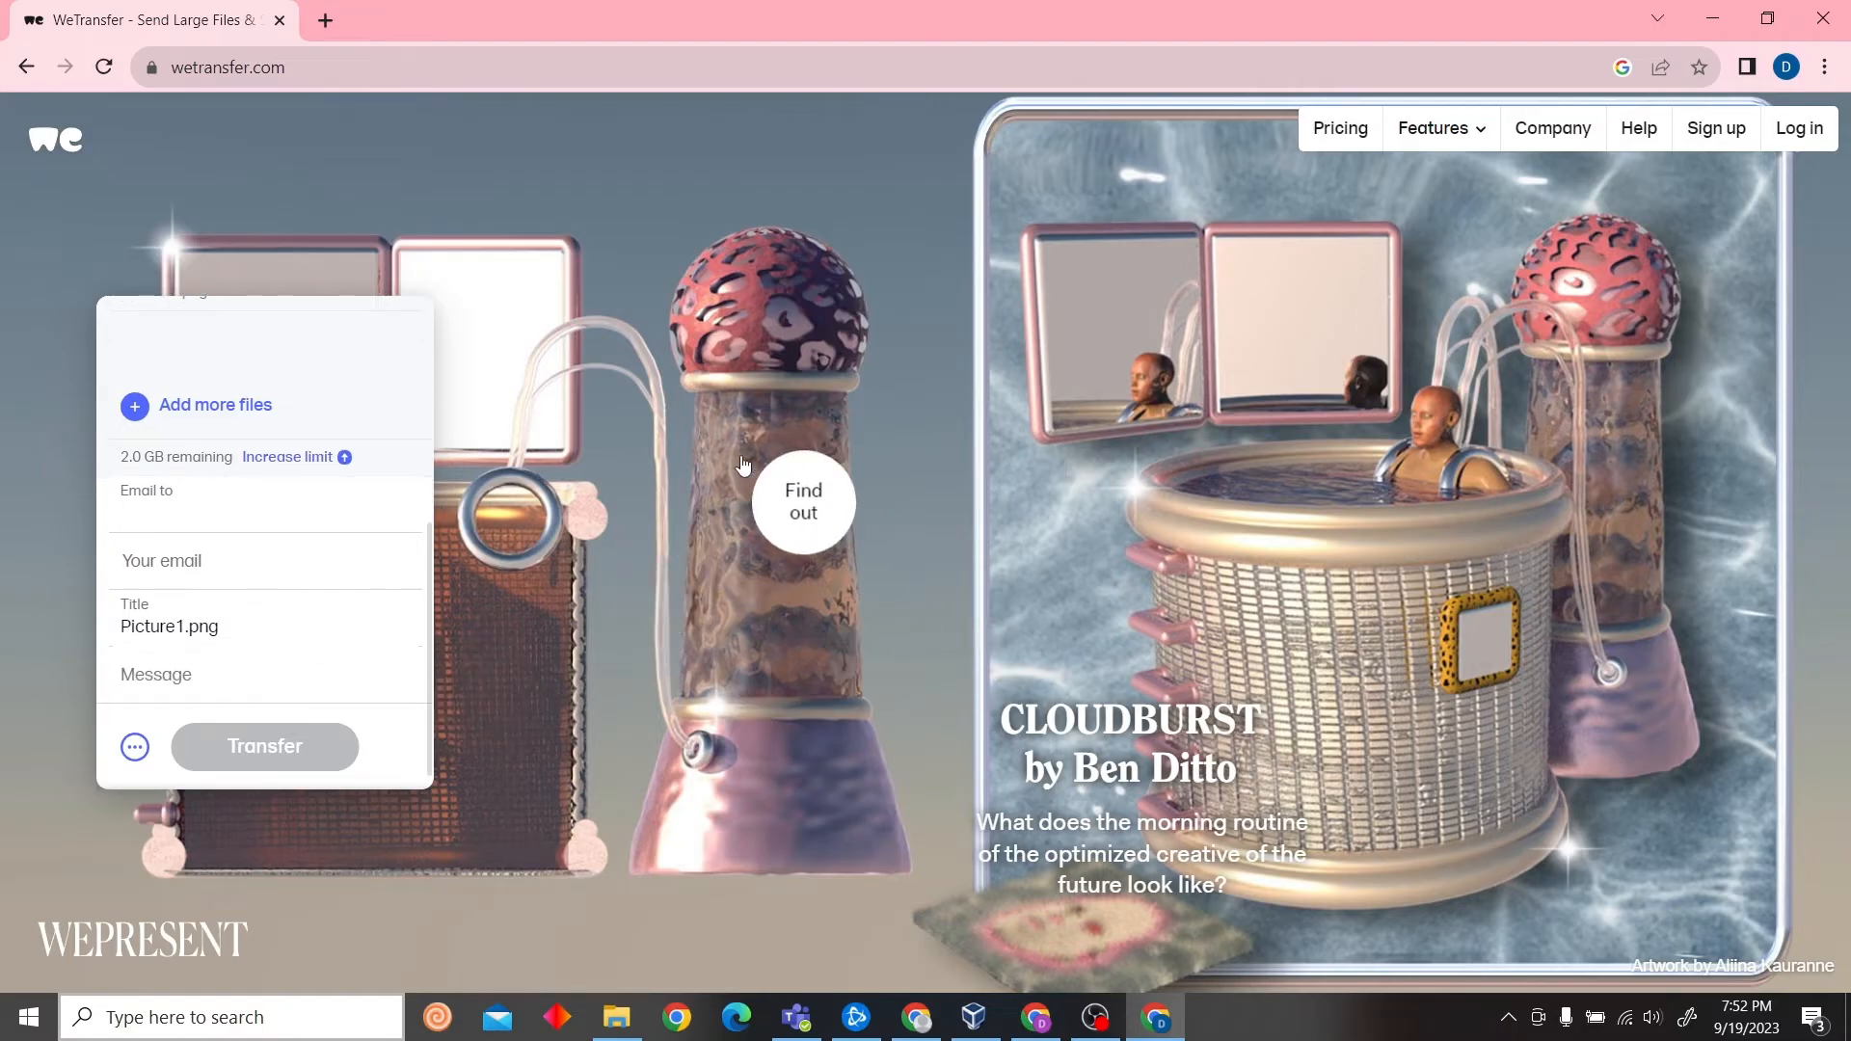
Choose the 'Get transfer link' option so the transfer yields a link, not an email.
click(135, 747)
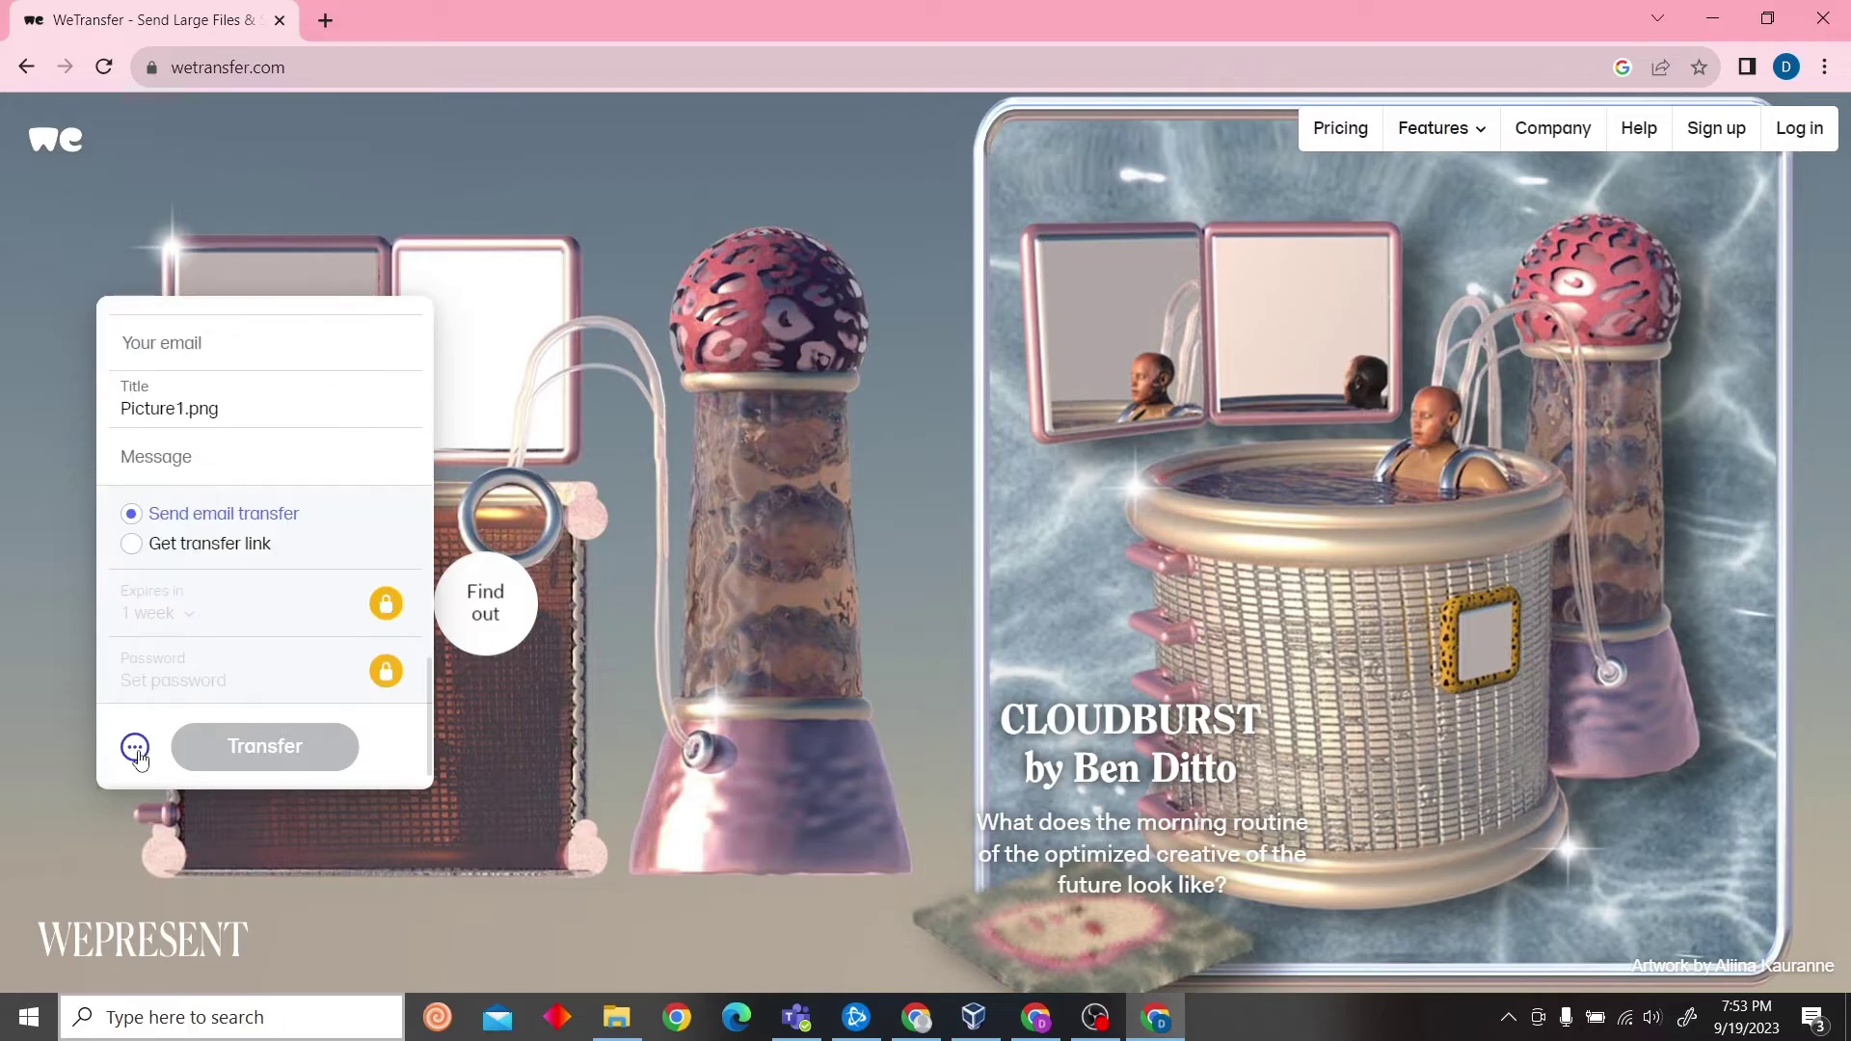
click(188, 547)
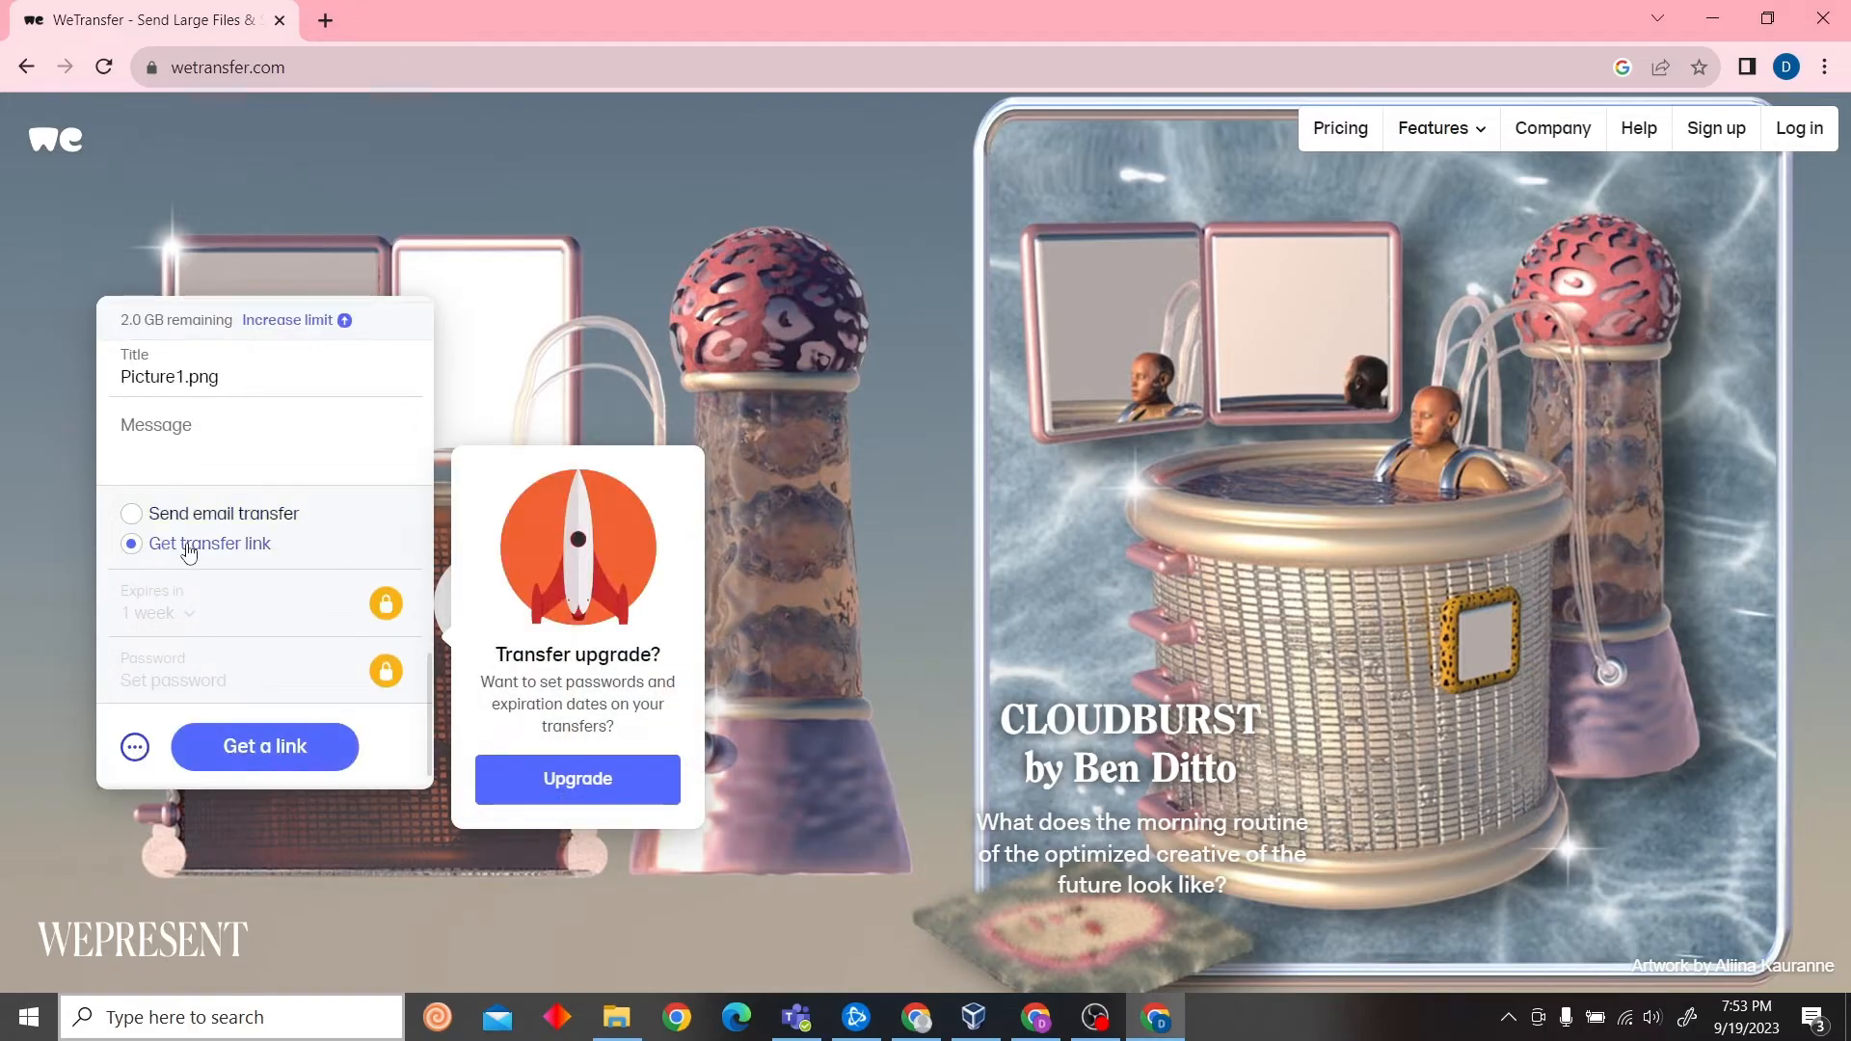
Upload Picture1.png, generate its download link, and copy the link.
click(297, 748)
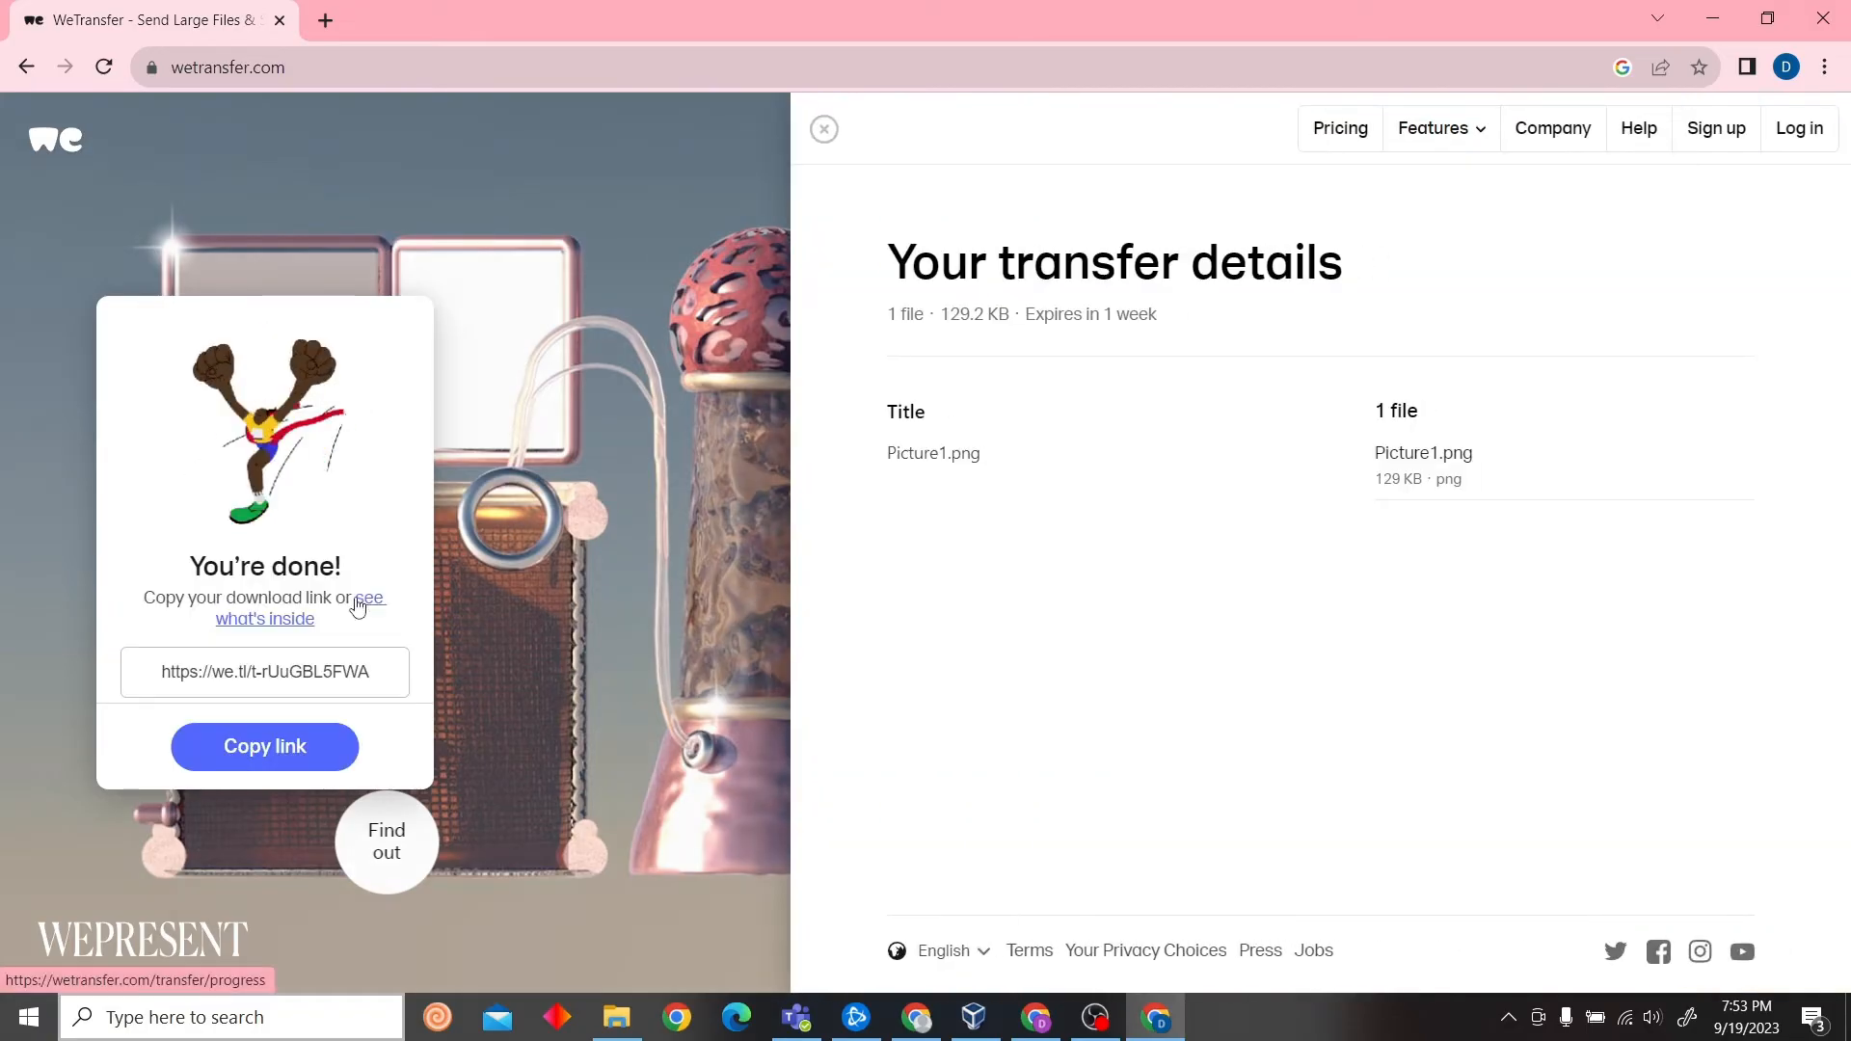
click(265, 748)
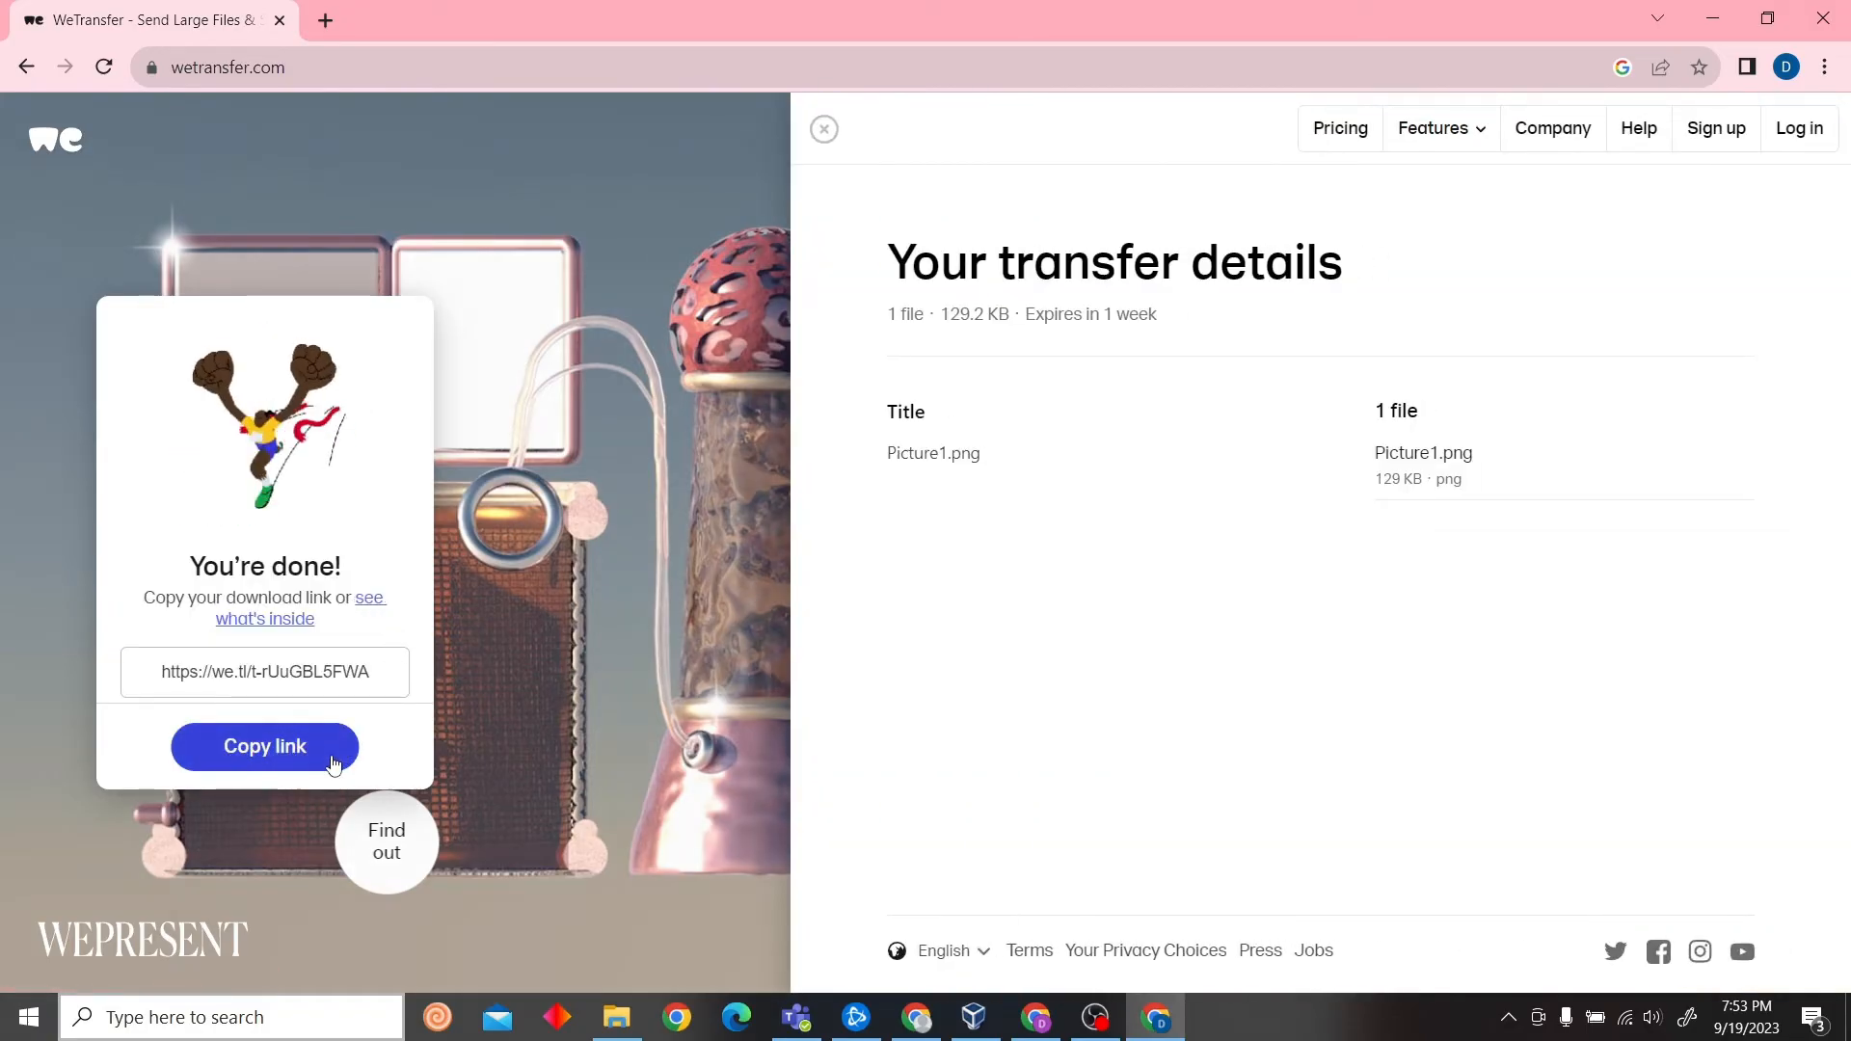
Paste the copied link in a new tab to view Picture1.png's download page, then close it.
click(330, 20)
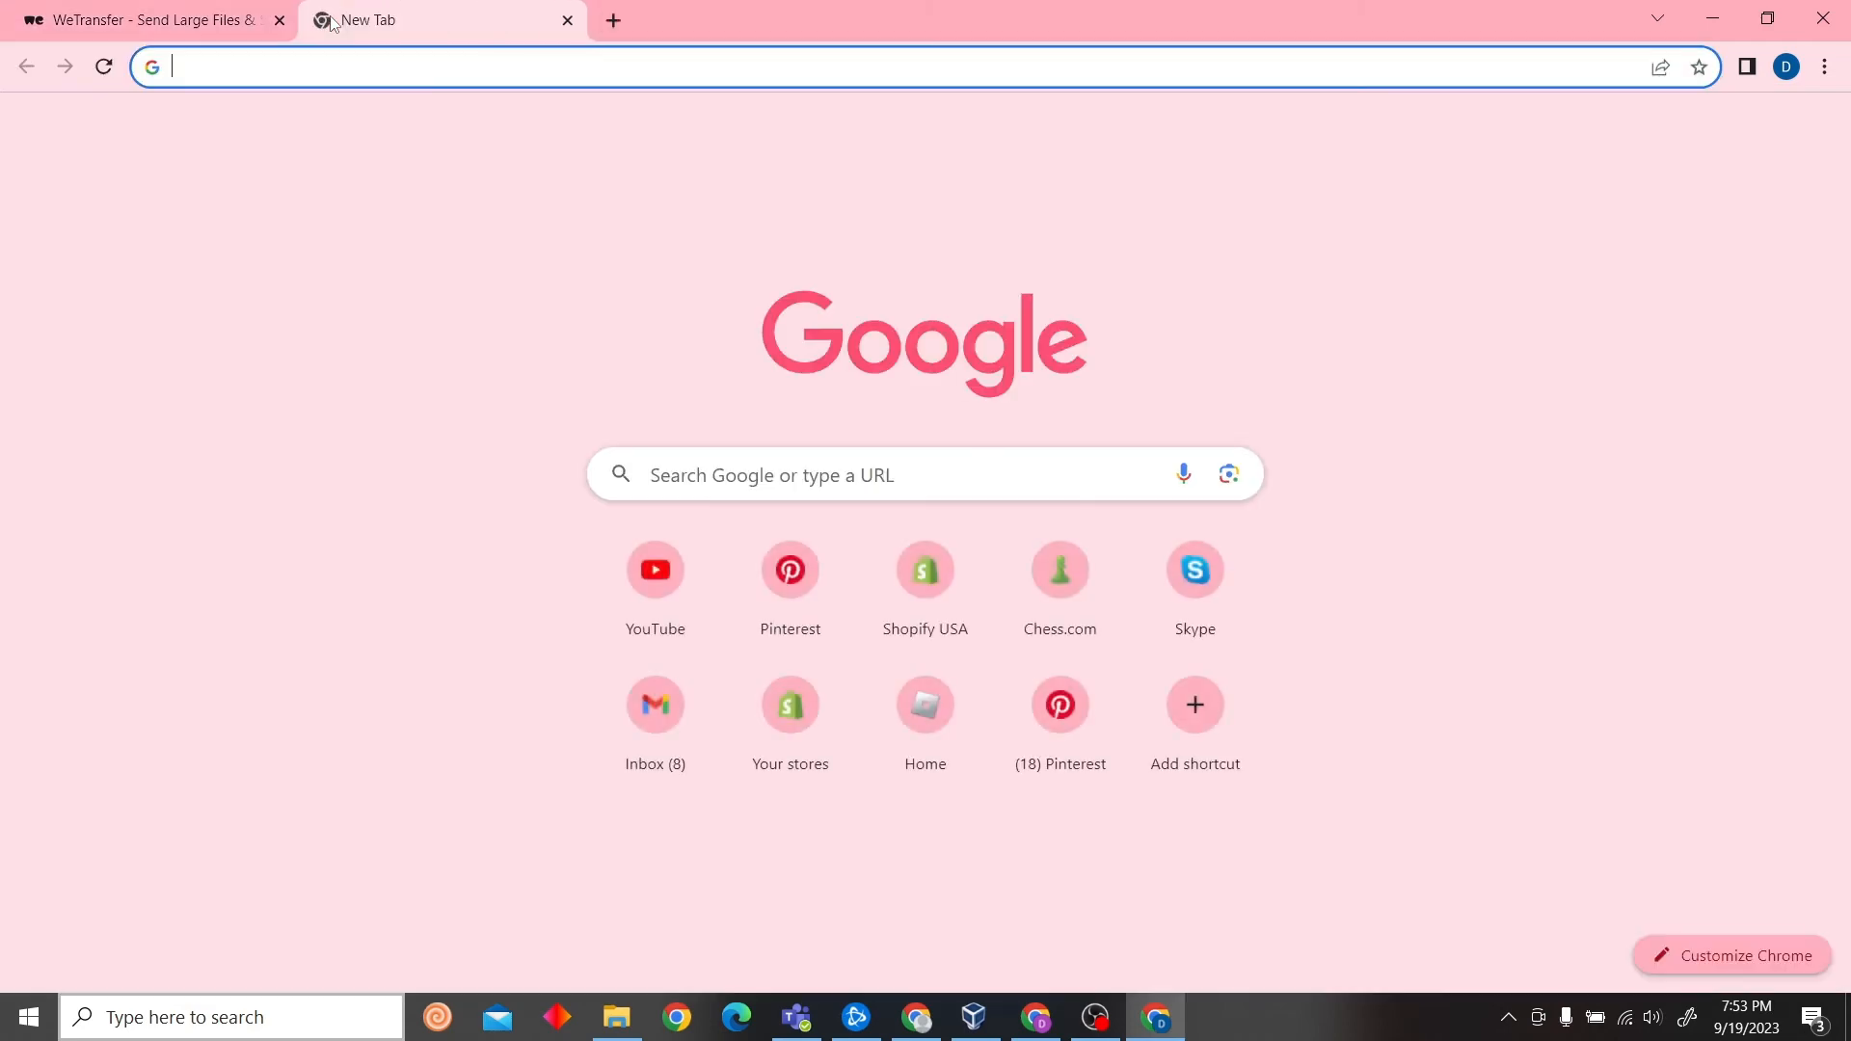
text(https://we.tl/t-rUuGBL5FWA)
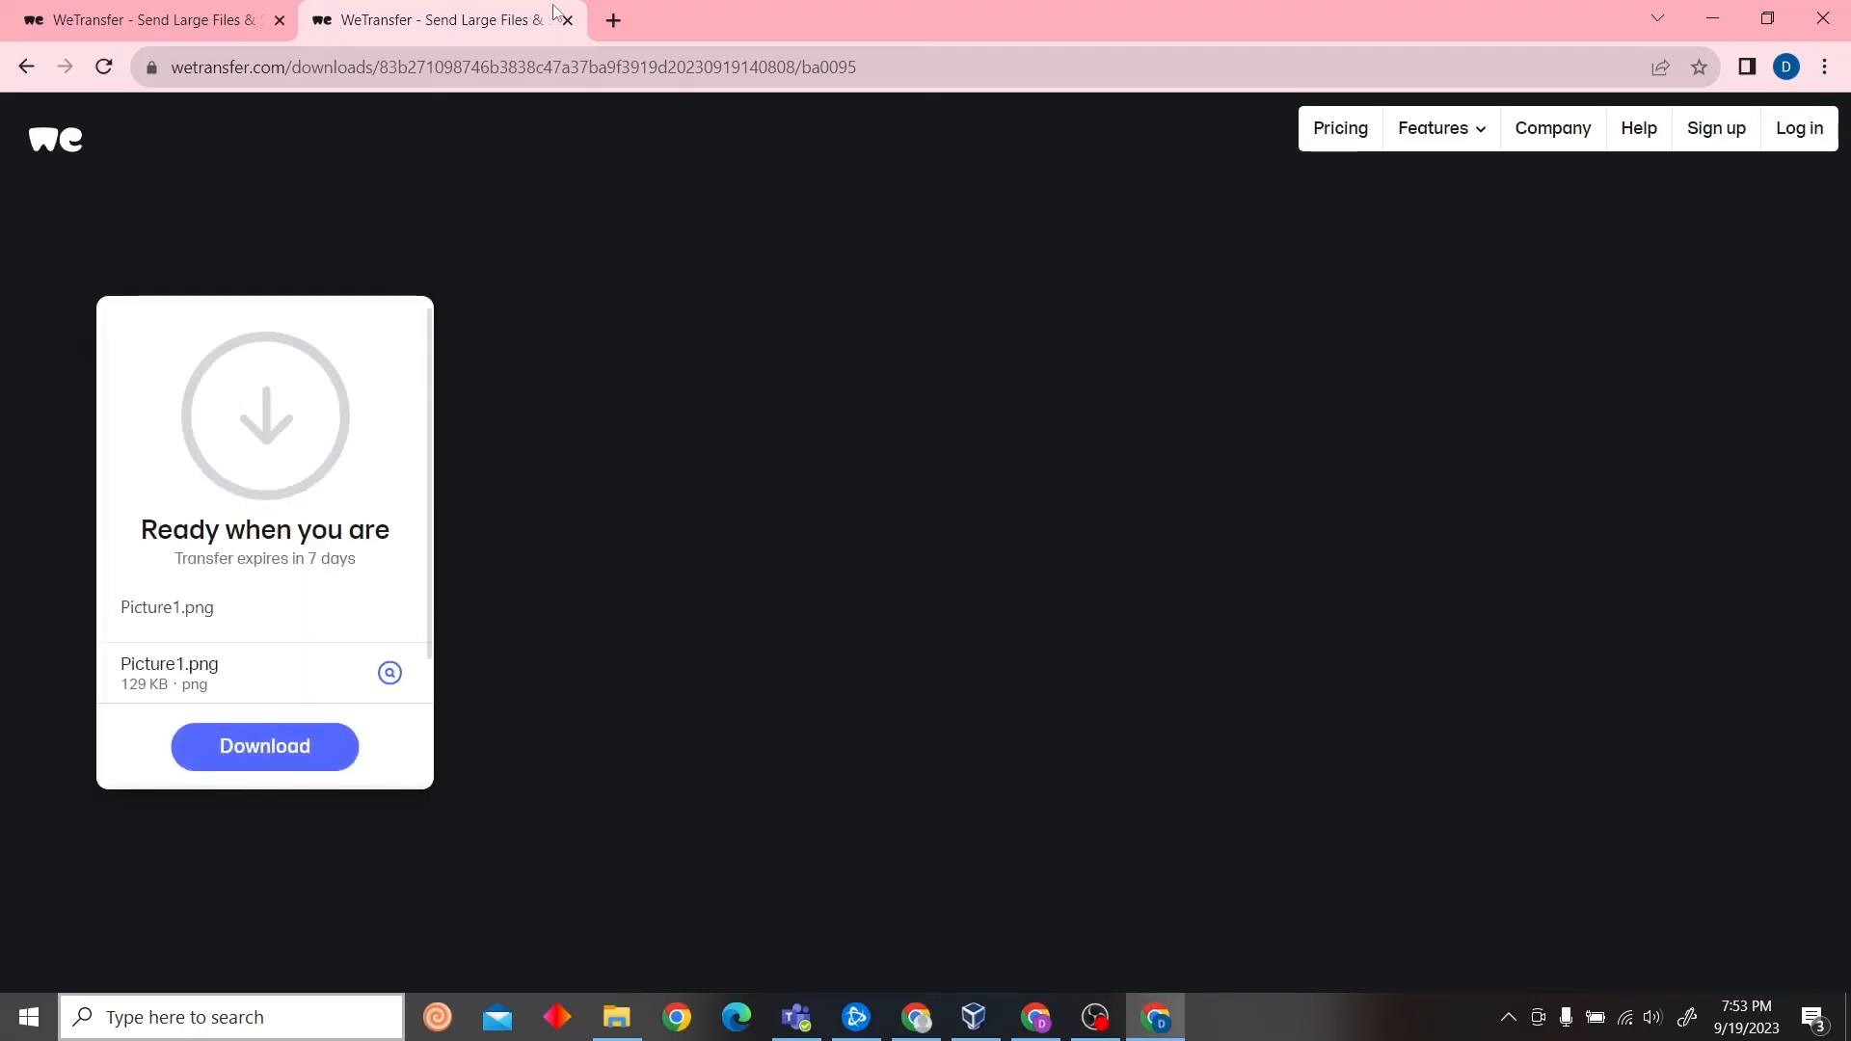
click(568, 20)
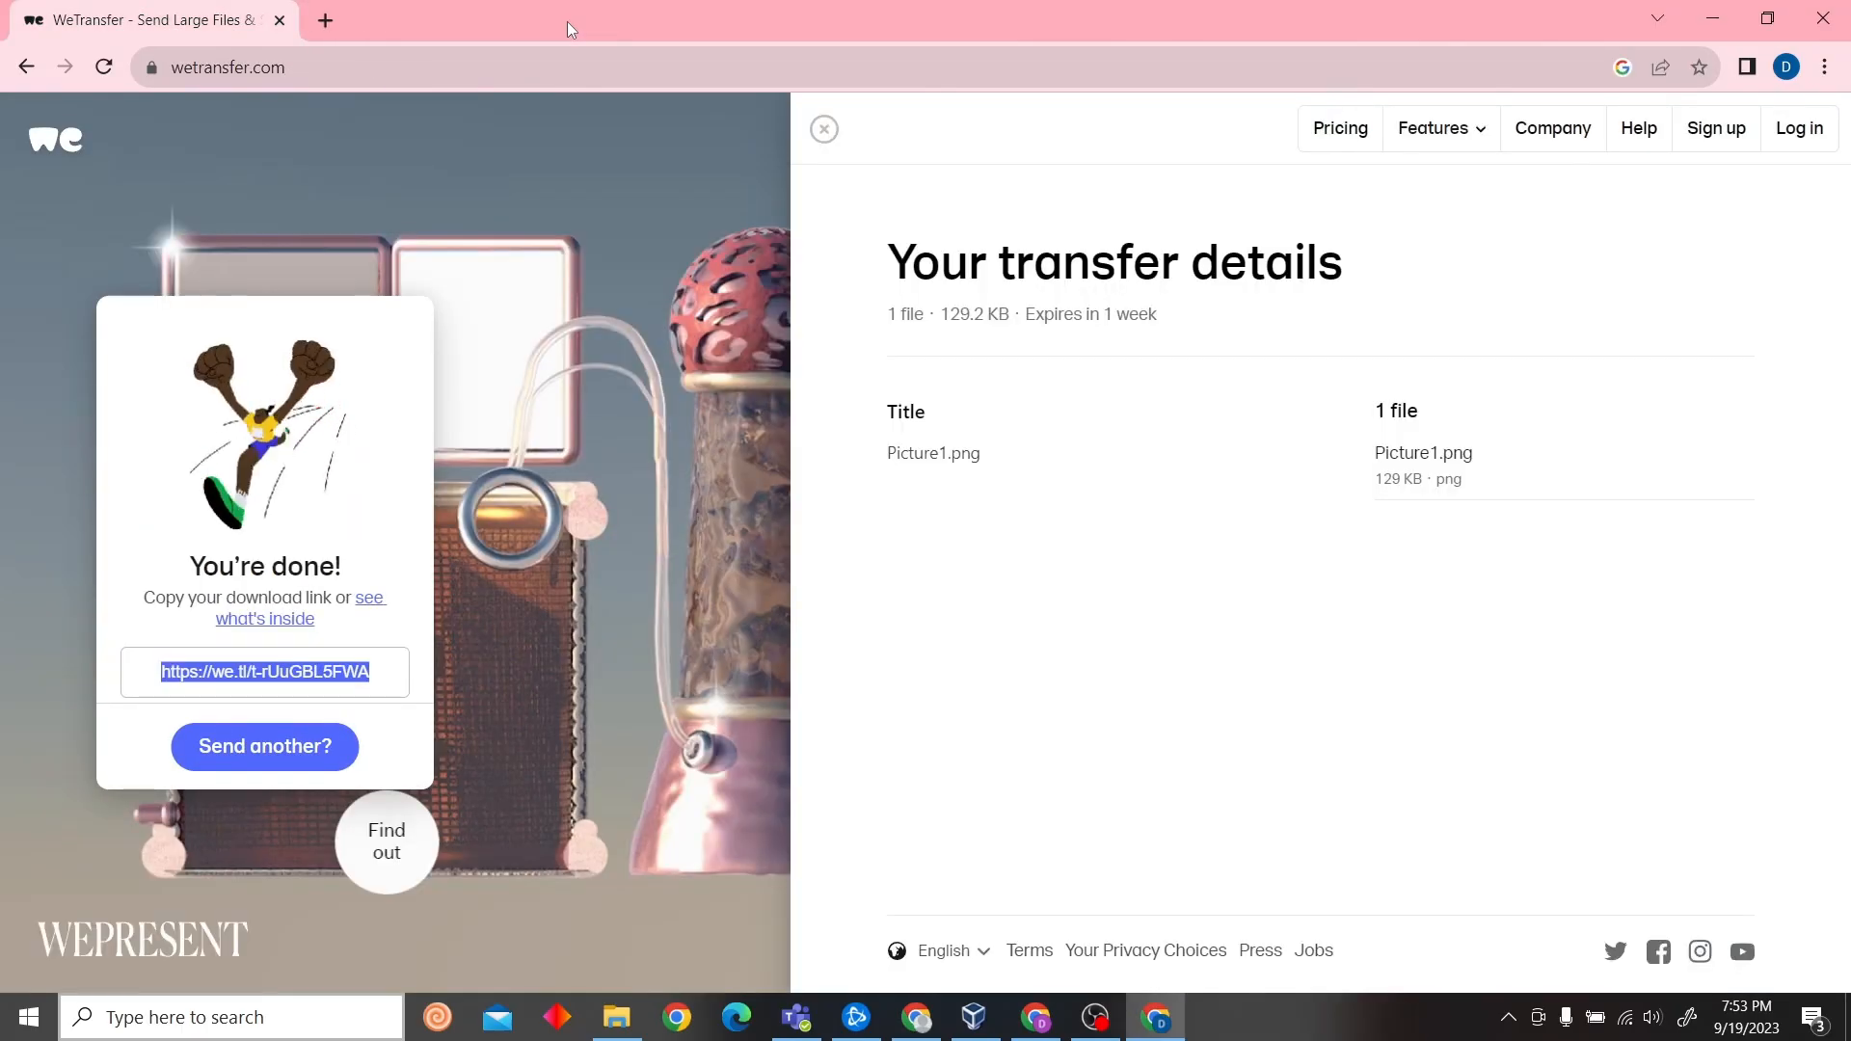